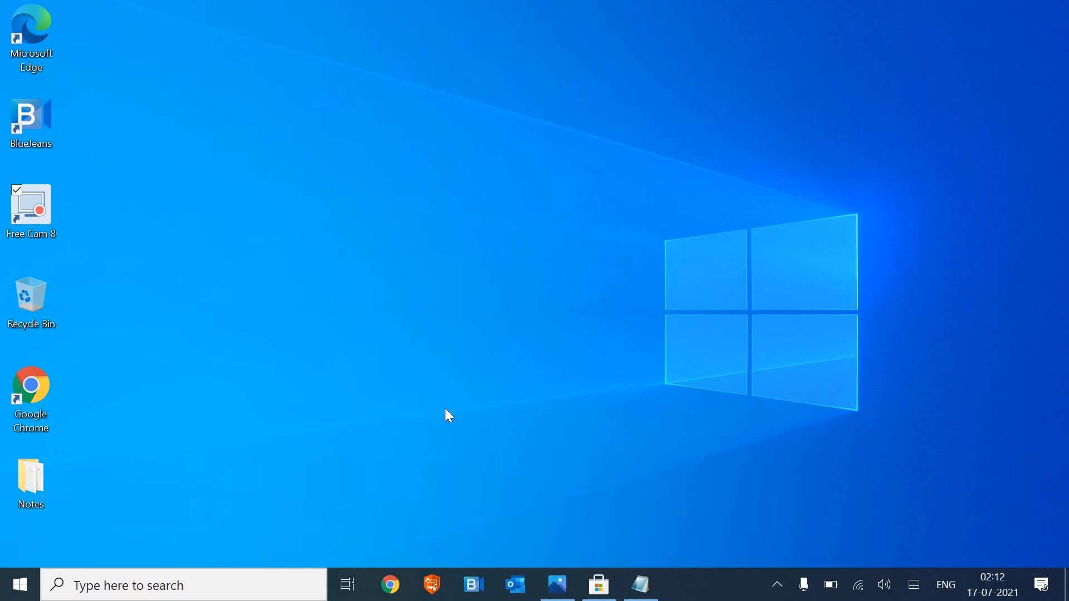
- Open the Background apps page in the Privacy section of Windows Settings
{"action": "right_click", "coordinate": [20, 584]}
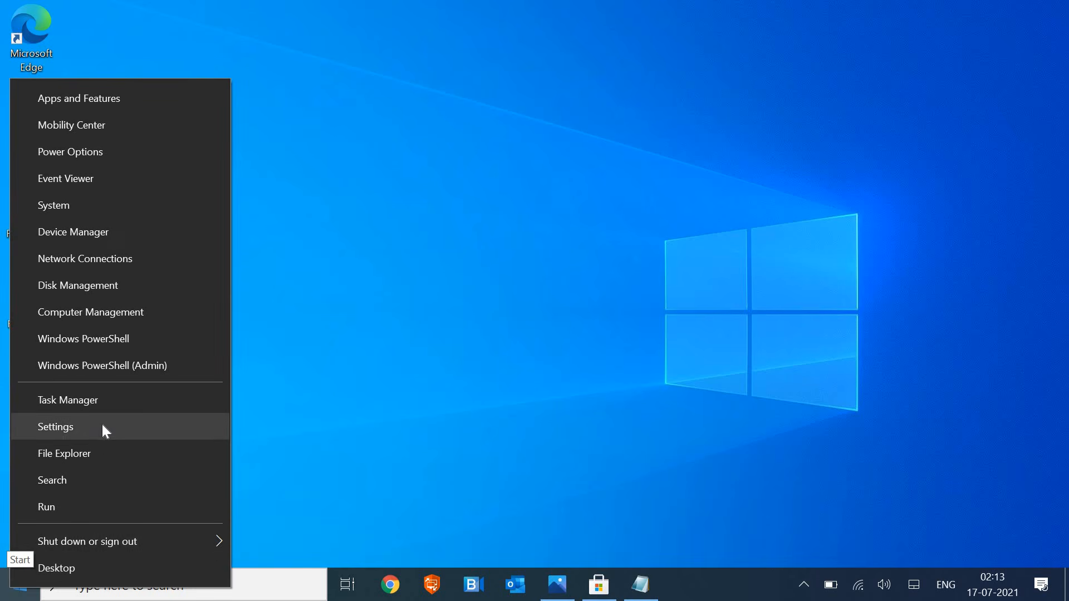
{"action": "left_click", "coordinate": [104, 428]}
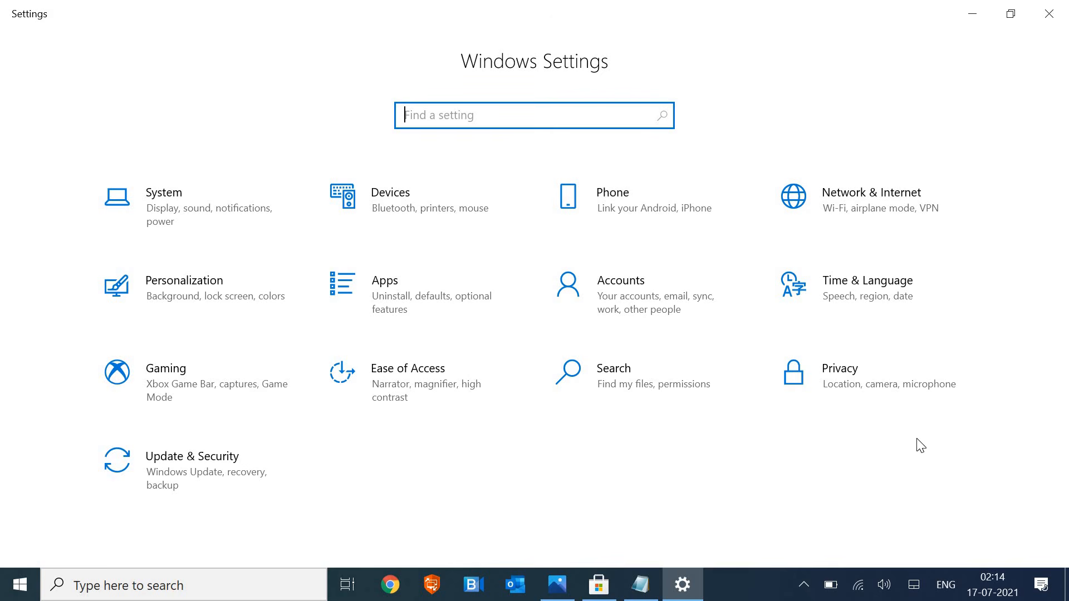
{"action": "left_click", "coordinate": [891, 375]}
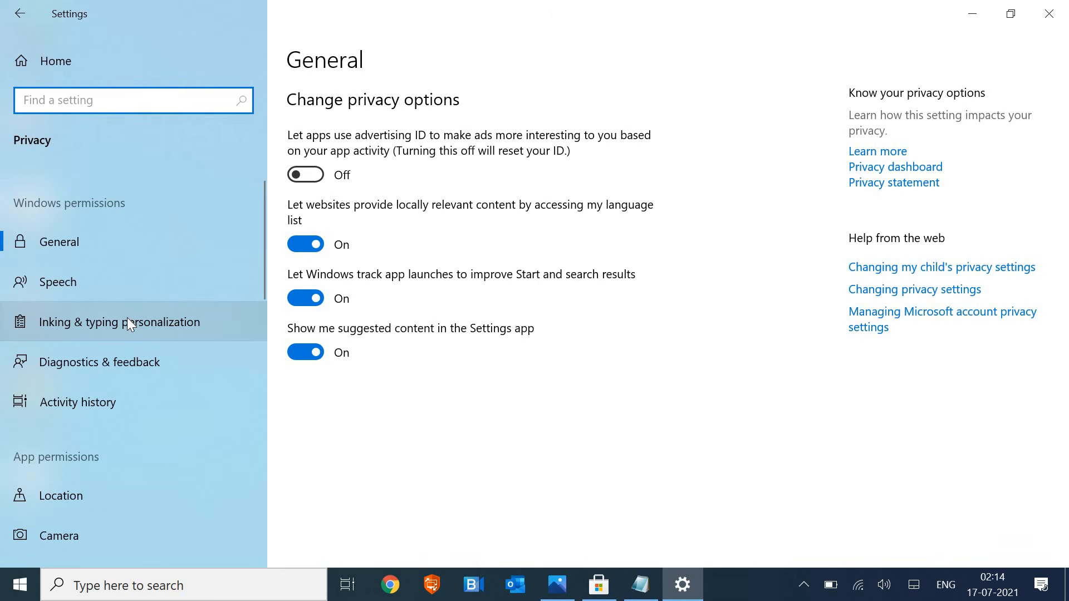
{"action": "scroll", "coordinate": [127, 319], "scroll_direction": "down", "scroll_amount": 5}
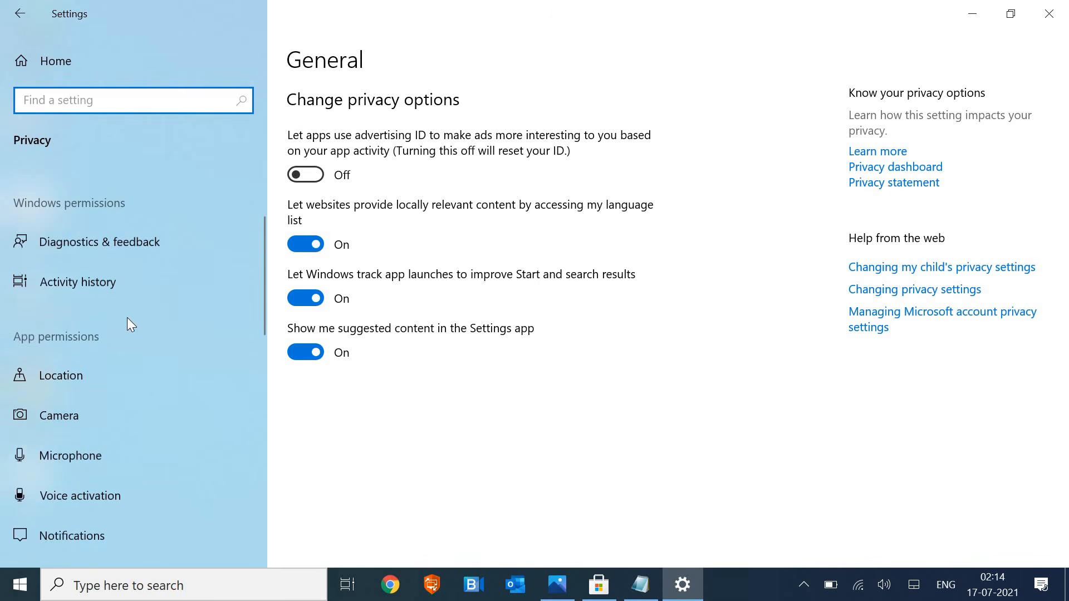
{"action": "scroll", "coordinate": [127, 319], "scroll_direction": "down", "scroll_amount": 8}
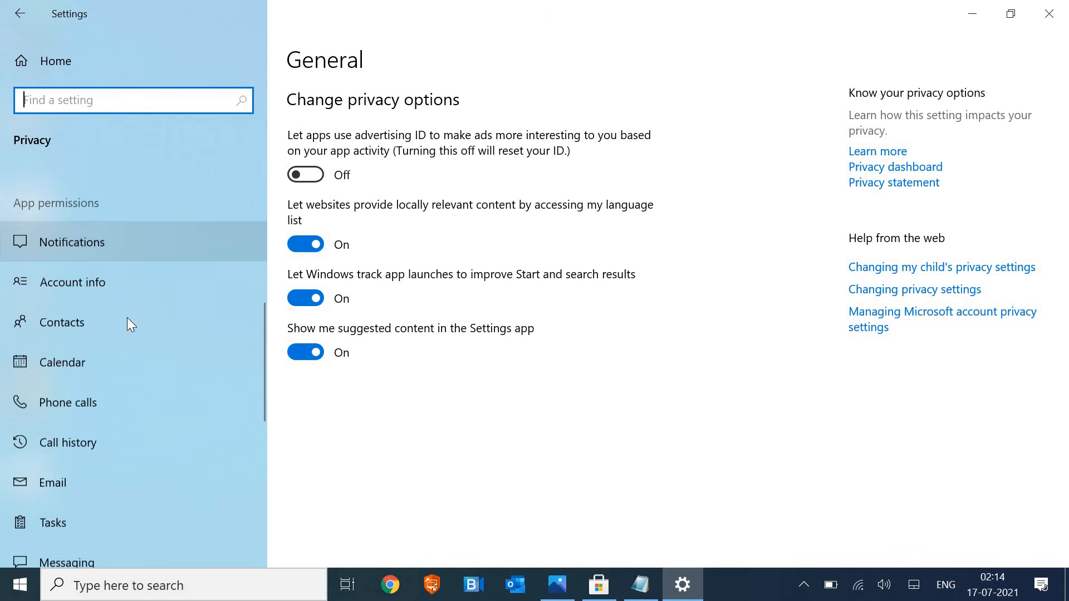
{"action": "scroll", "coordinate": [127, 317], "scroll_direction": "down", "scroll_amount": 3}
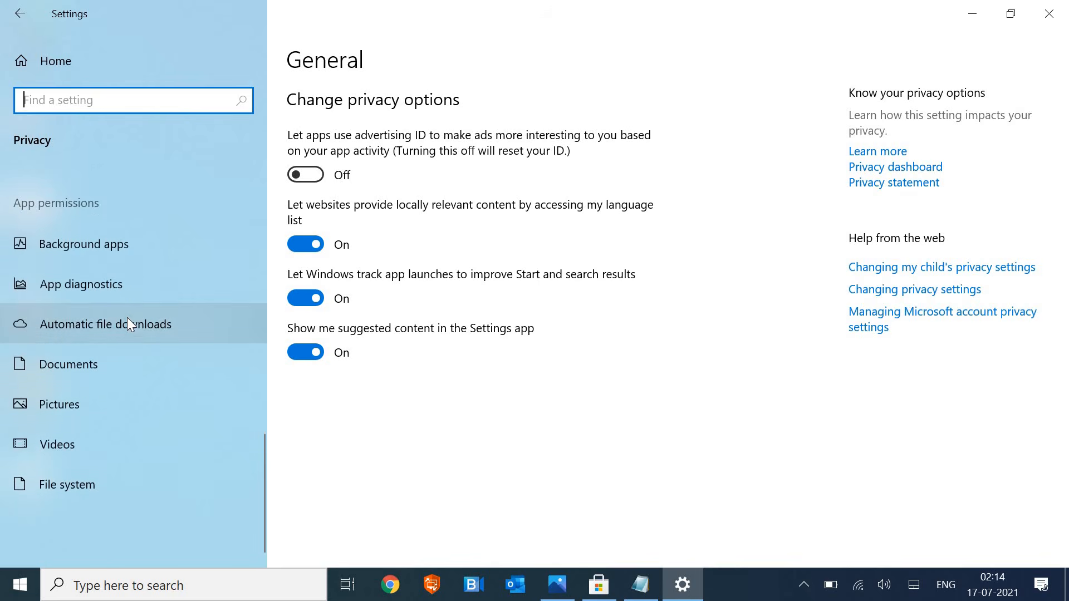
{"action": "scroll", "coordinate": [127, 318], "scroll_direction": "up", "scroll_amount": 3}
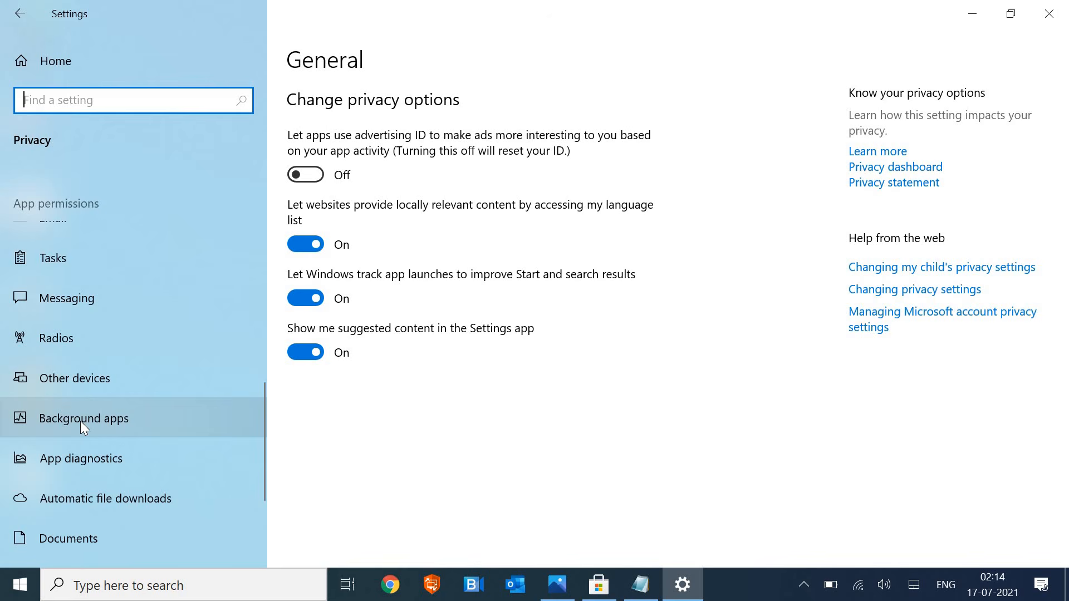
{"action": "left_click", "coordinate": [81, 421]}
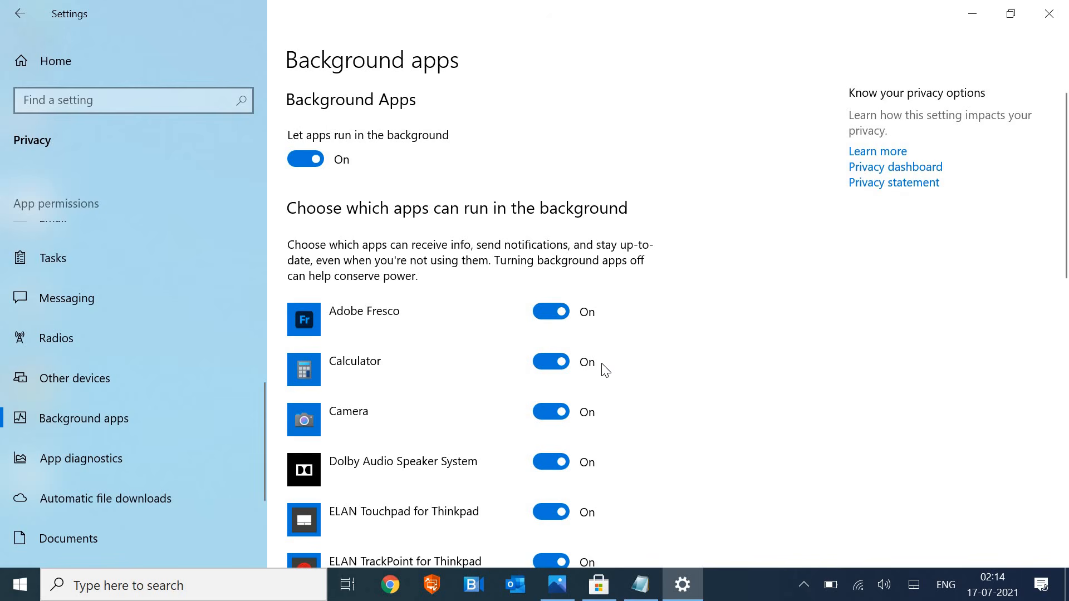
- Turn off background running for Adobe Fresco, Camera and Films & TV, and close Settings
{"action": "scroll", "coordinate": [563, 394], "scroll_direction": "down", "scroll_amount": 2}
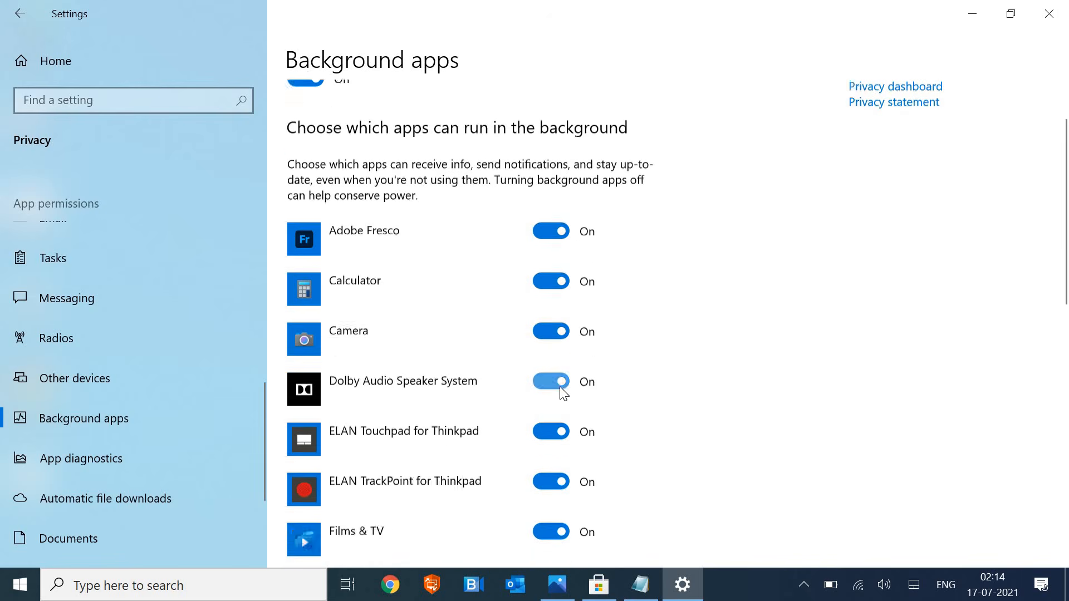
{"action": "scroll", "coordinate": [561, 389], "scroll_direction": "down", "scroll_amount": 4}
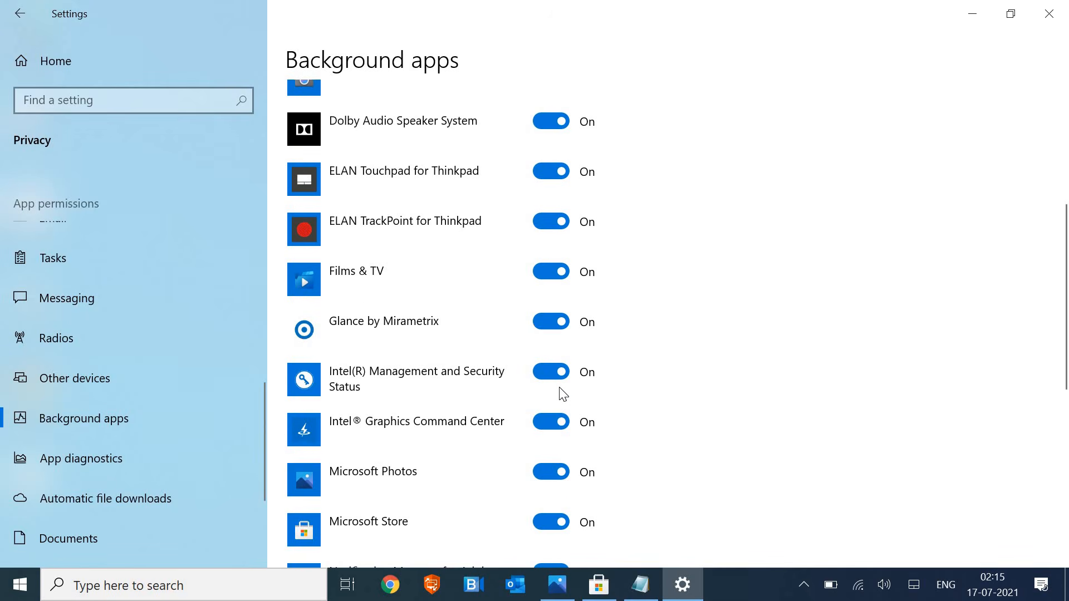
{"action": "scroll", "coordinate": [564, 394], "scroll_direction": "down", "scroll_amount": 3}
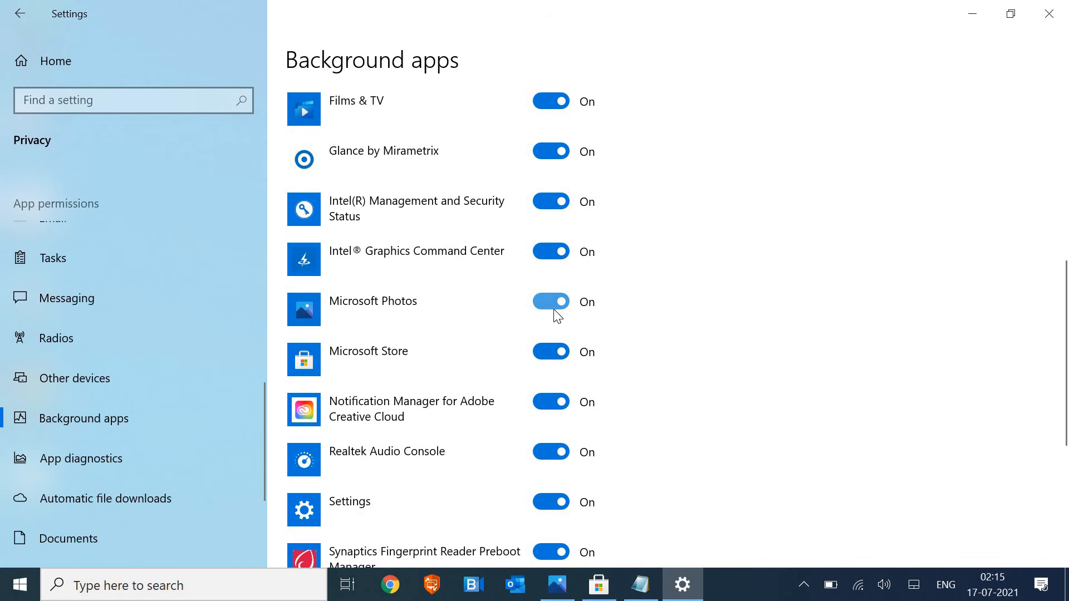
{"action": "left_click", "coordinate": [555, 352]}
{"action": "scroll", "coordinate": [555, 354], "scroll_direction": "down", "scroll_amount": 6}
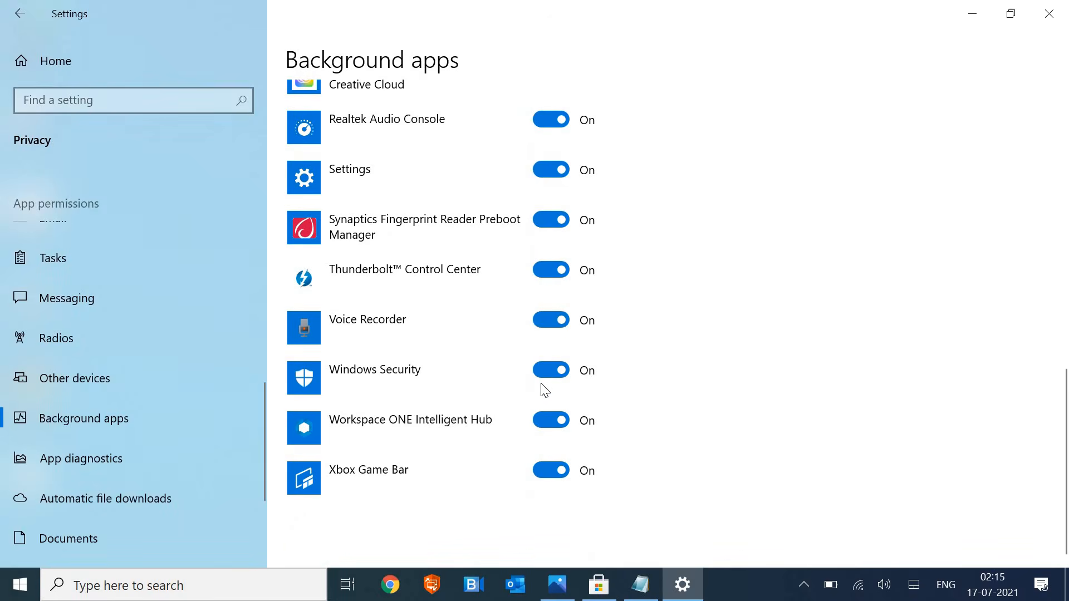
{"action": "scroll", "coordinate": [540, 384], "scroll_direction": "up", "scroll_amount": 7}
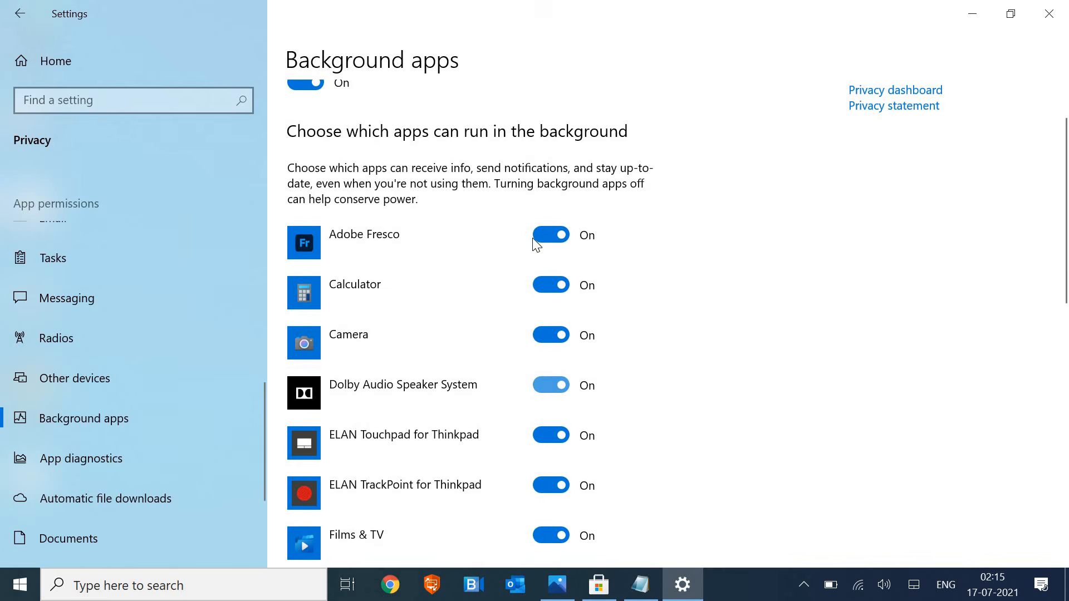
{"action": "left_click", "coordinate": [555, 234]}
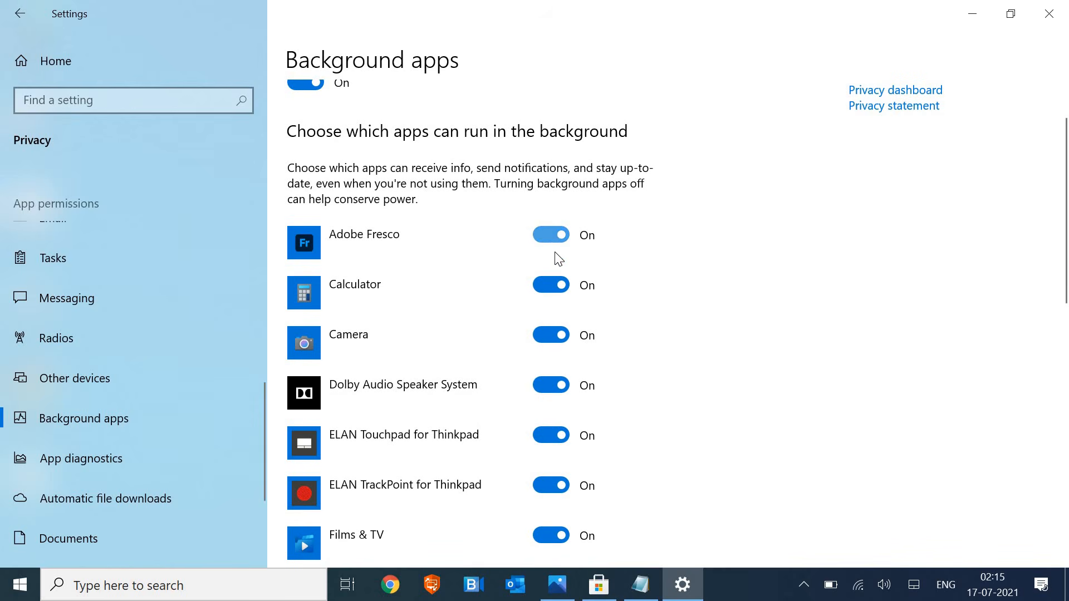
{"action": "left_click", "coordinate": [555, 339]}
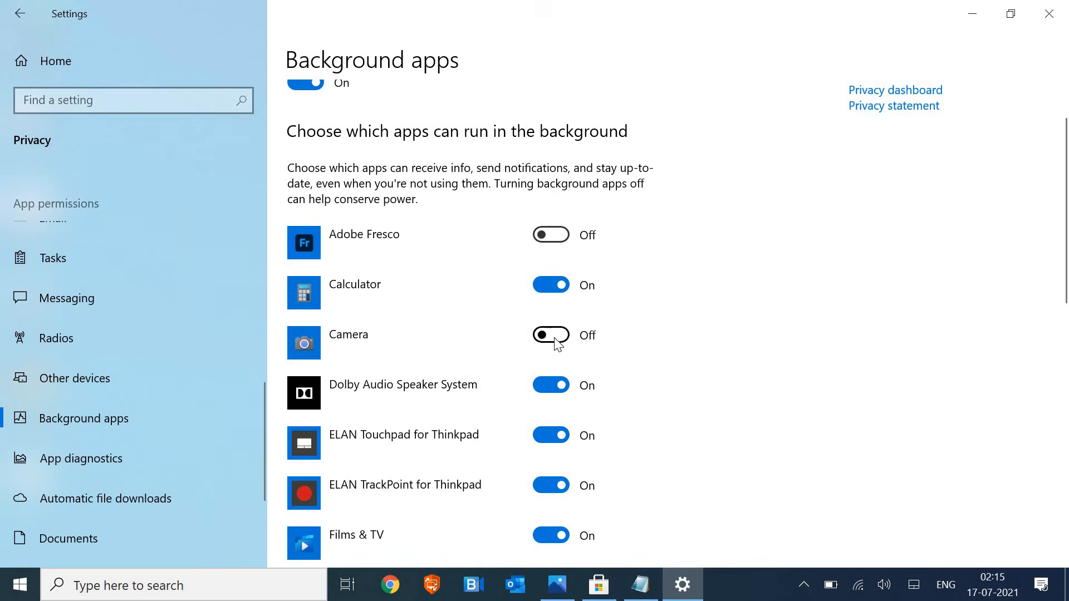
{"action": "scroll", "coordinate": [554, 350], "scroll_direction": "down", "scroll_amount": 3}
{"action": "left_click", "coordinate": [551, 365]}
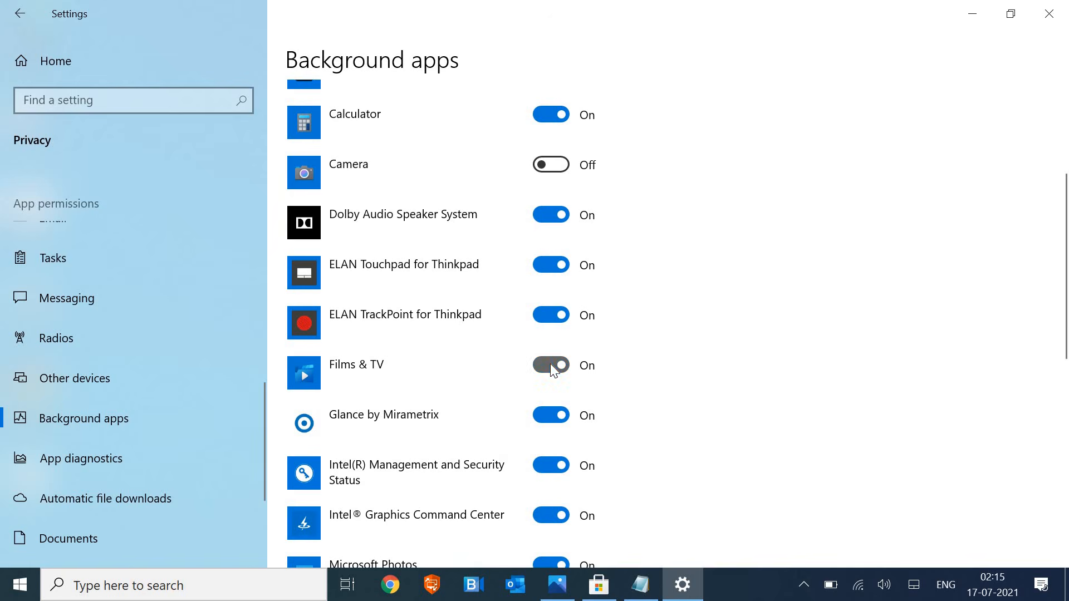
{"action": "scroll", "coordinate": [550, 392], "scroll_direction": "up", "scroll_amount": 5}
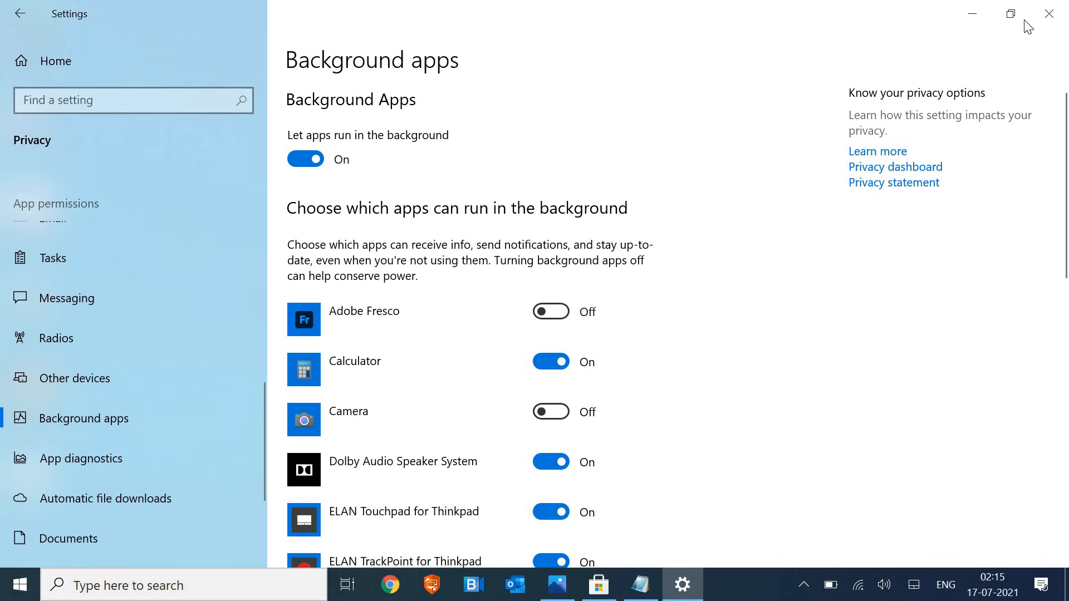
{"action": "key", "text": "alt+F4"}
- Search Windows for "windows" and open the Windows Update settings
{"action": "left_click", "coordinate": [186, 585]}
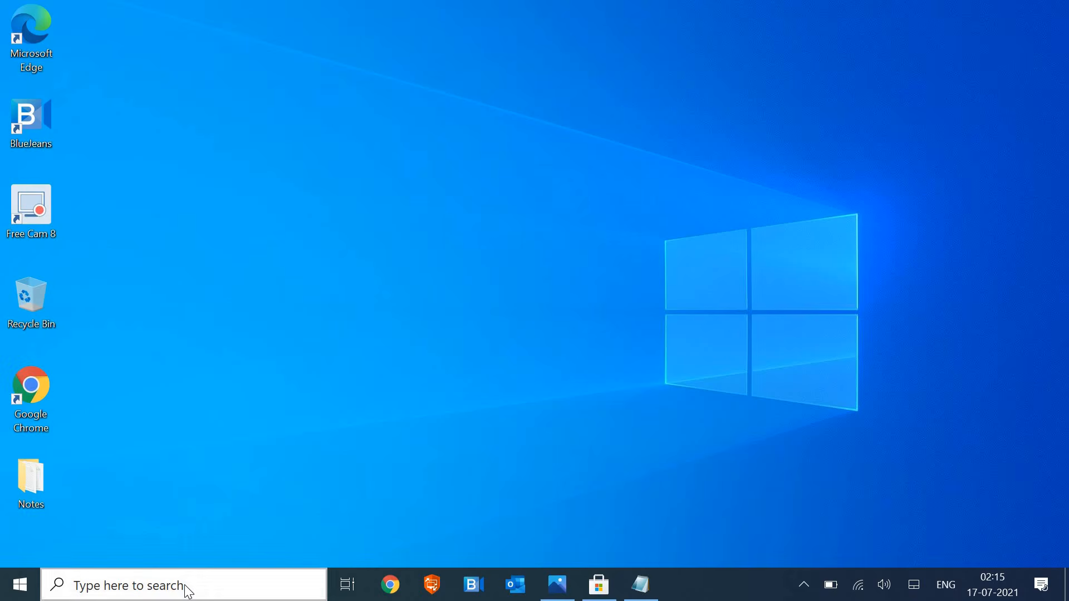
{"action": "type", "text": "windows"}
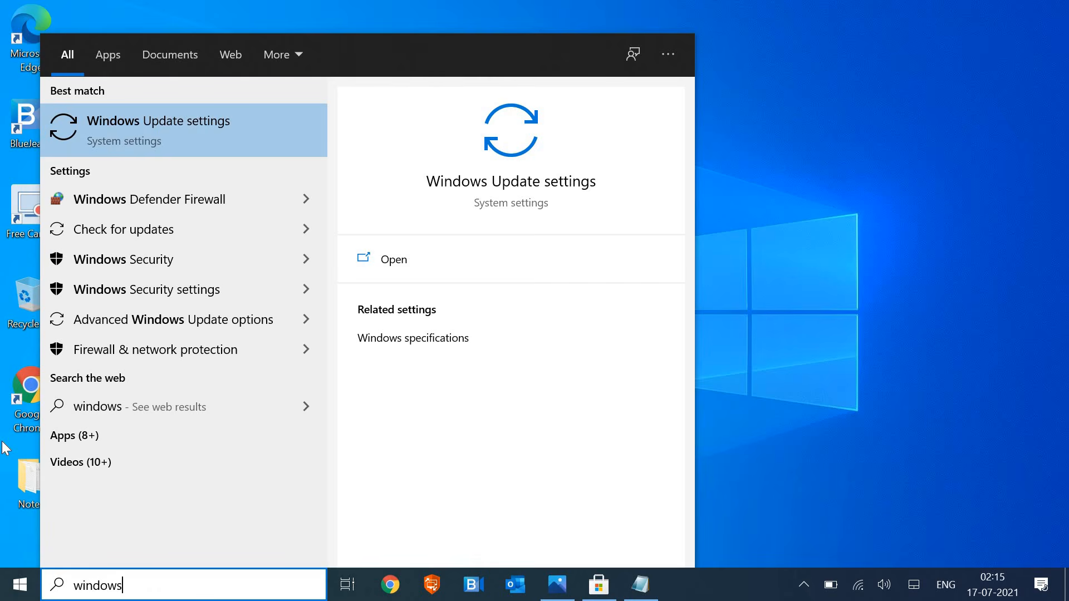
{"action": "left_click", "coordinate": [152, 129]}
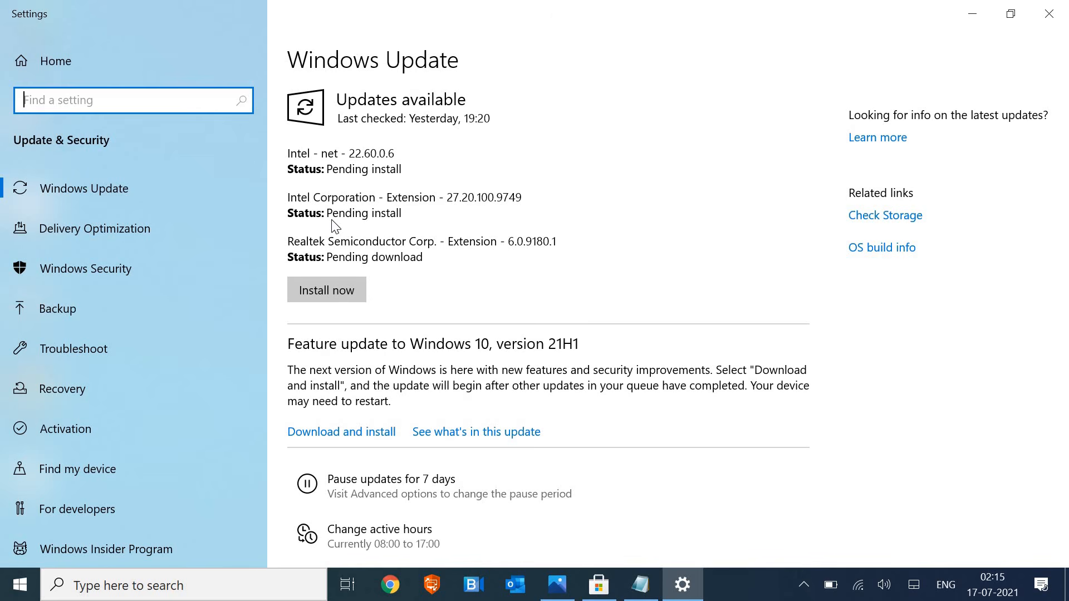
{"action": "left_click", "coordinate": [80, 193]}
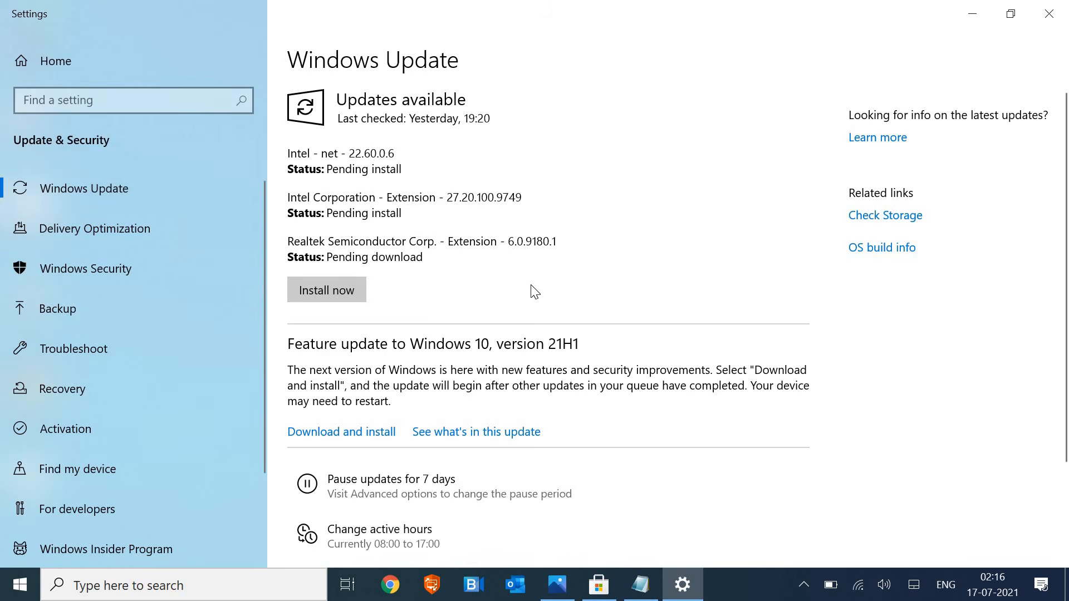
- Examine the advanced options of Windows Update, including update, restart notification and pause settings, and close Settings
{"action": "scroll", "coordinate": [535, 290], "scroll_direction": "down", "scroll_amount": 3}
{"action": "scroll", "coordinate": [536, 287], "scroll_direction": "up", "scroll_amount": 3}
{"action": "scroll", "coordinate": [538, 290], "scroll_direction": "down", "scroll_amount": 3}
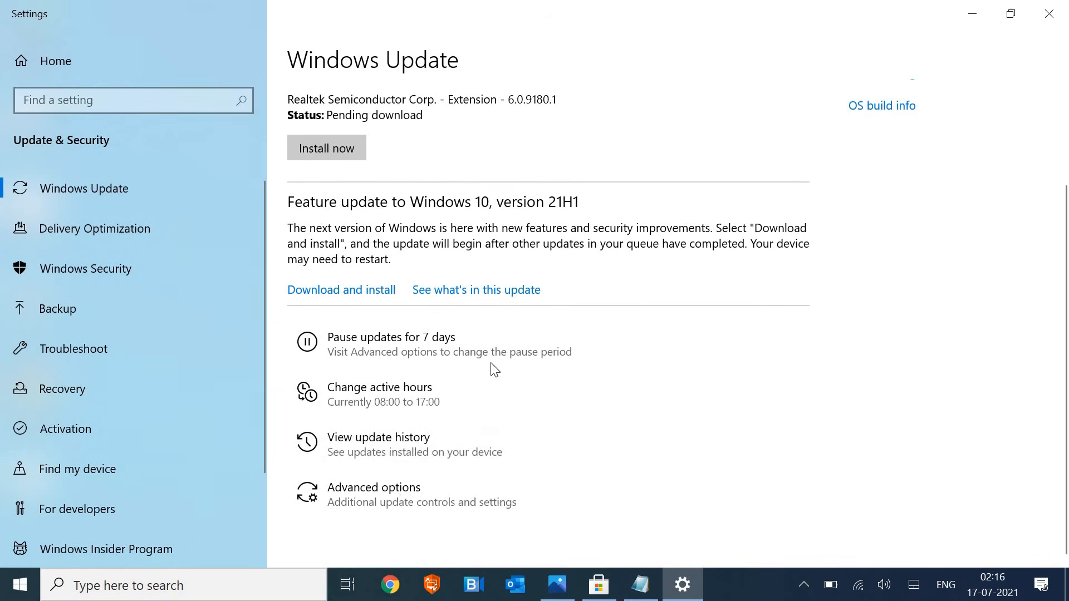
{"action": "left_click", "coordinate": [396, 502]}
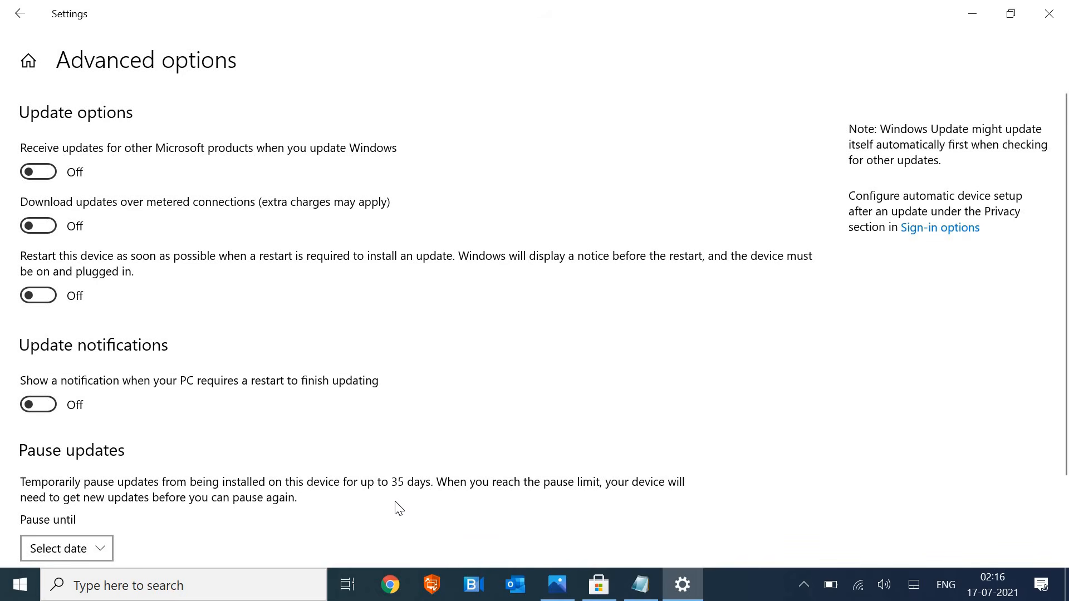
{"action": "scroll", "coordinate": [398, 507], "scroll_direction": "down", "scroll_amount": 2}
{"action": "scroll", "coordinate": [396, 506], "scroll_direction": "up", "scroll_amount": 2}
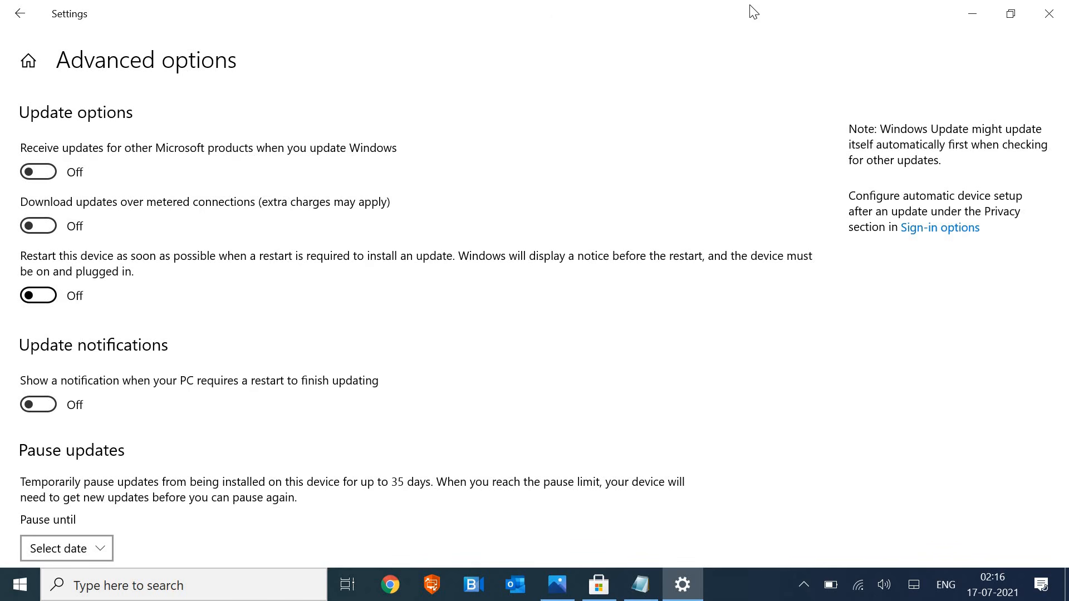
{"action": "left_click", "coordinate": [1050, 17]}
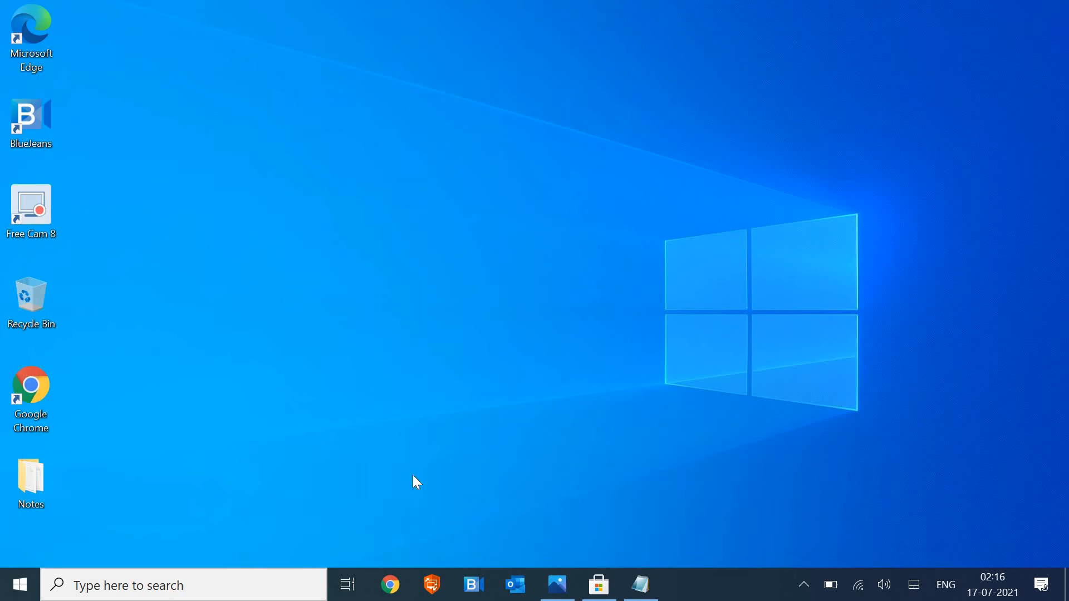
{"action": "left_click", "coordinate": [201, 589]}
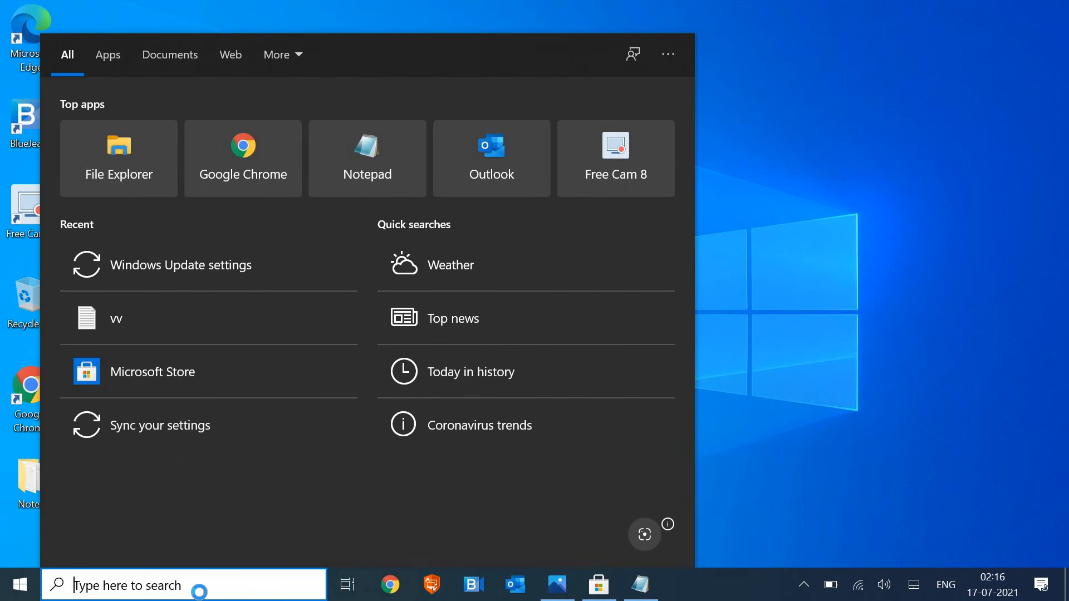
{"action": "type", "text": "m"}
{"action": "key", "text": "BackSpace"}
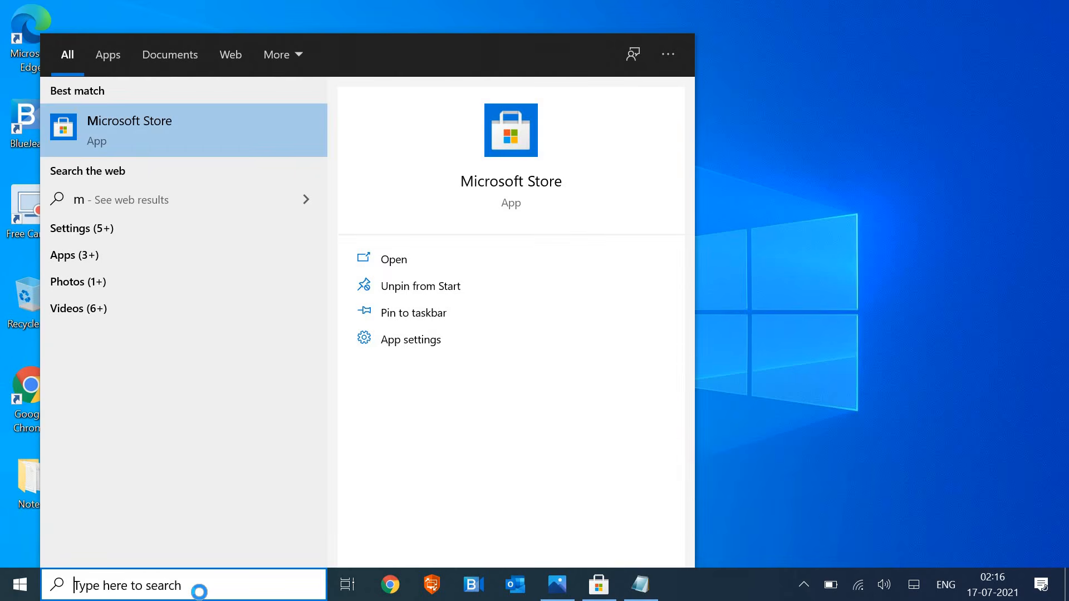
- Open the Wi-Fi page in the Network & Internet section of Windows Settings
{"action": "right_click", "coordinate": [14, 588]}
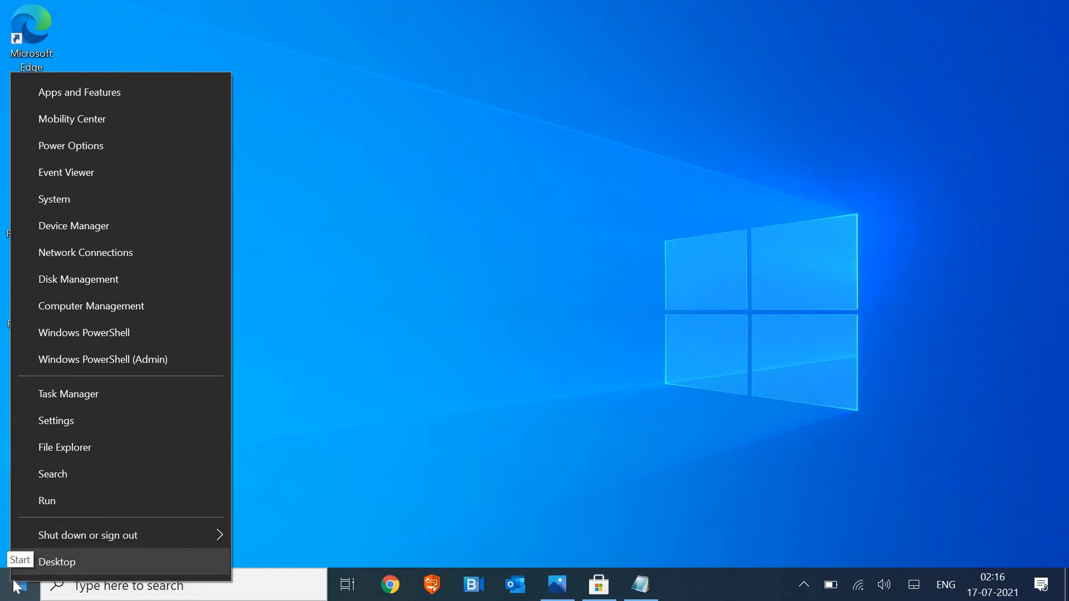
{"action": "left_click", "coordinate": [71, 427]}
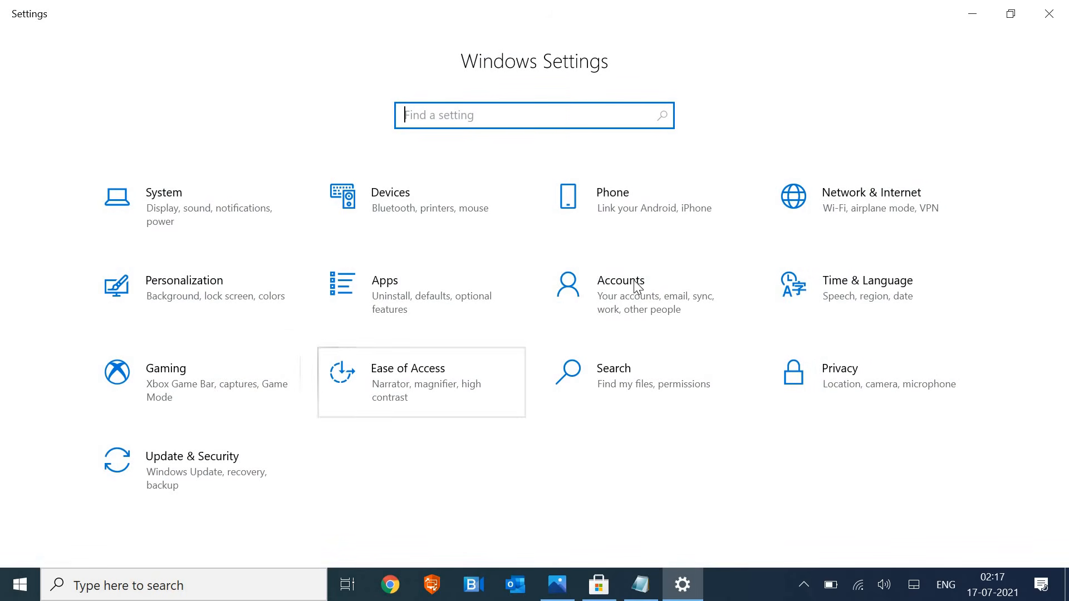
{"action": "left_click", "coordinate": [847, 218]}
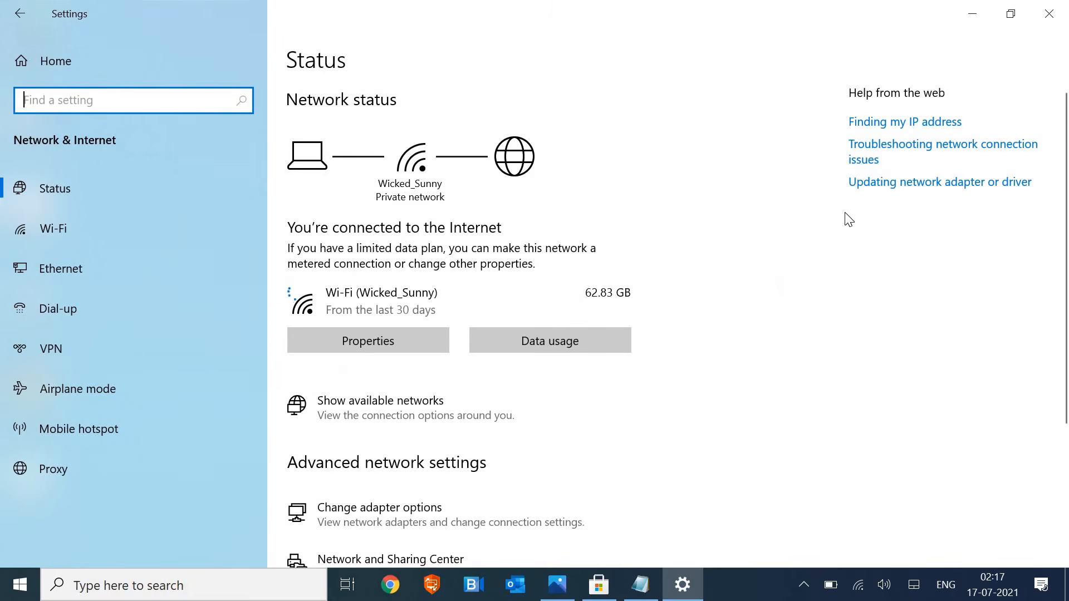
{"action": "left_click", "coordinate": [95, 232]}
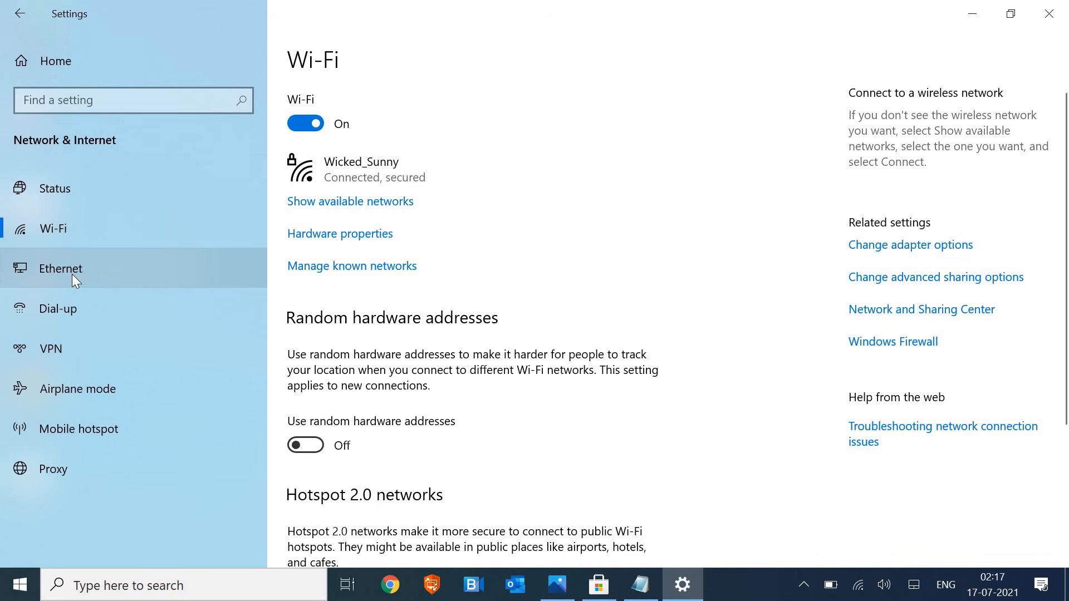
{"action": "left_click", "coordinate": [58, 229]}
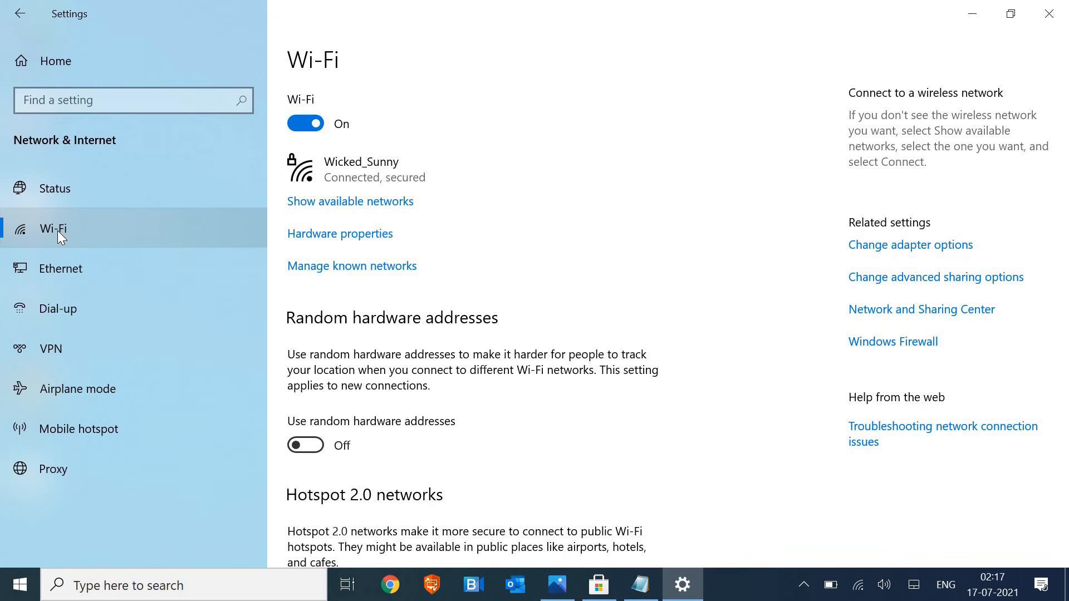
- Set the currently connected Wi-Fi network as a metered connection in its properties
{"action": "left_click", "coordinate": [342, 174]}
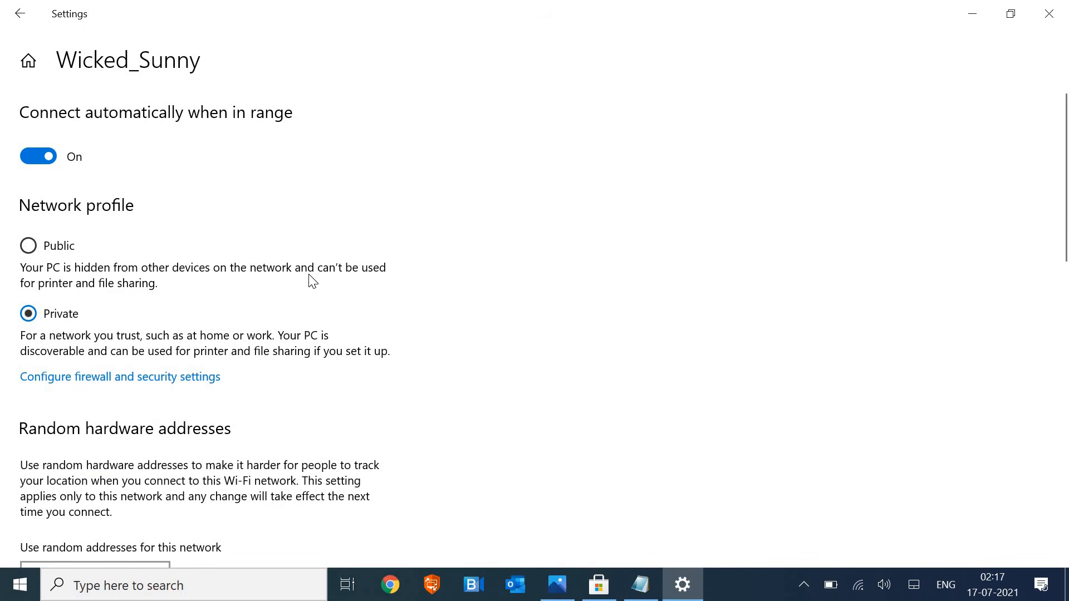
{"action": "scroll", "coordinate": [312, 281], "scroll_direction": "down", "scroll_amount": 6}
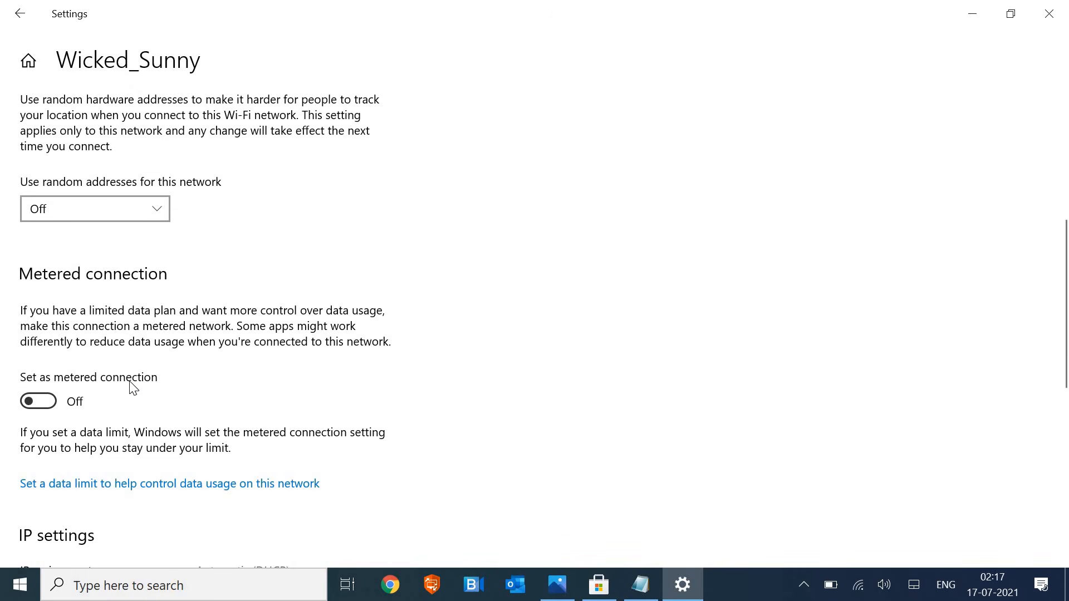
{"action": "left_click", "coordinate": [36, 402]}
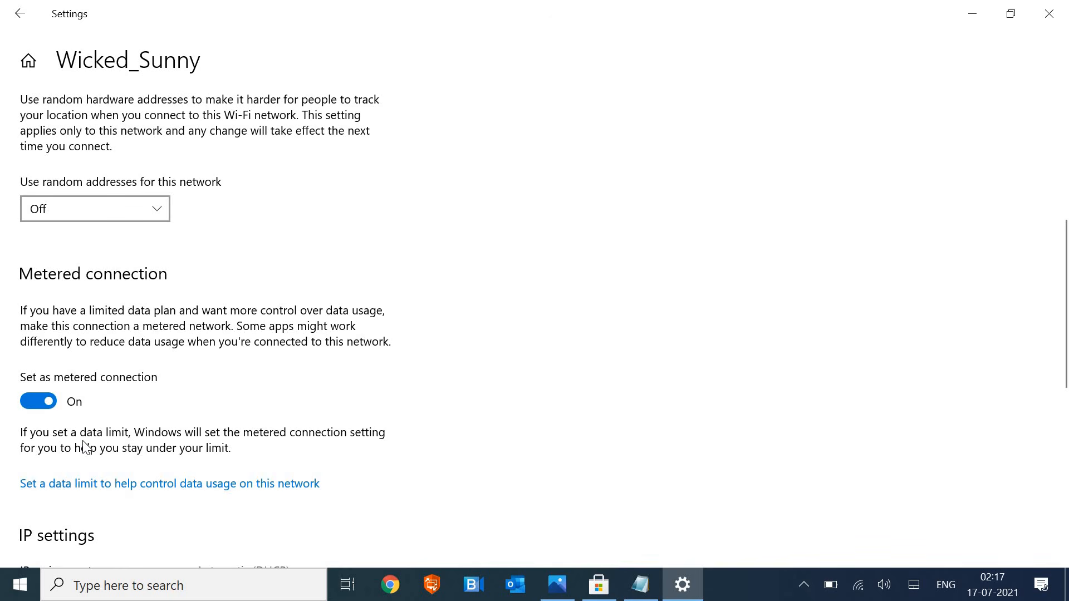